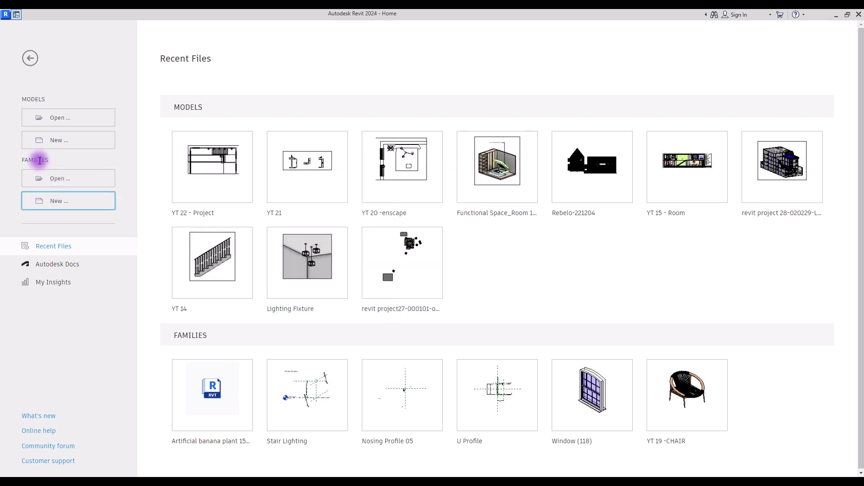
Start a new family from the Furniture.rft template
click(58, 200)
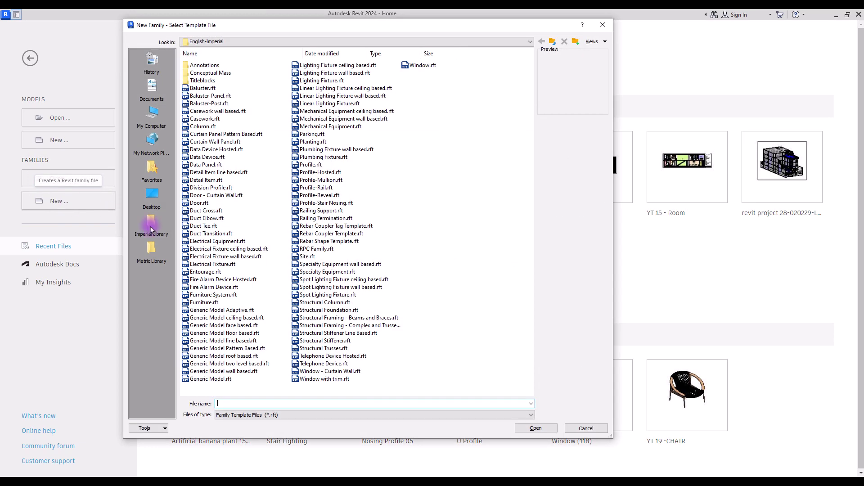
click(198, 303)
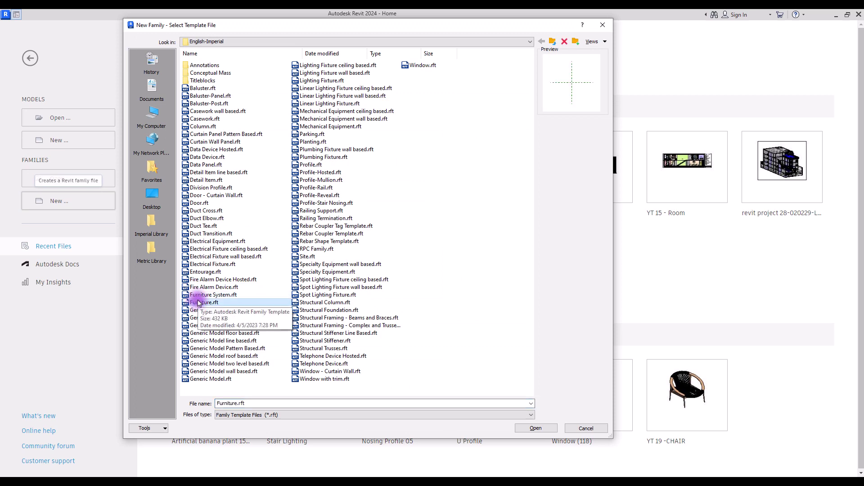
double_click(198, 303)
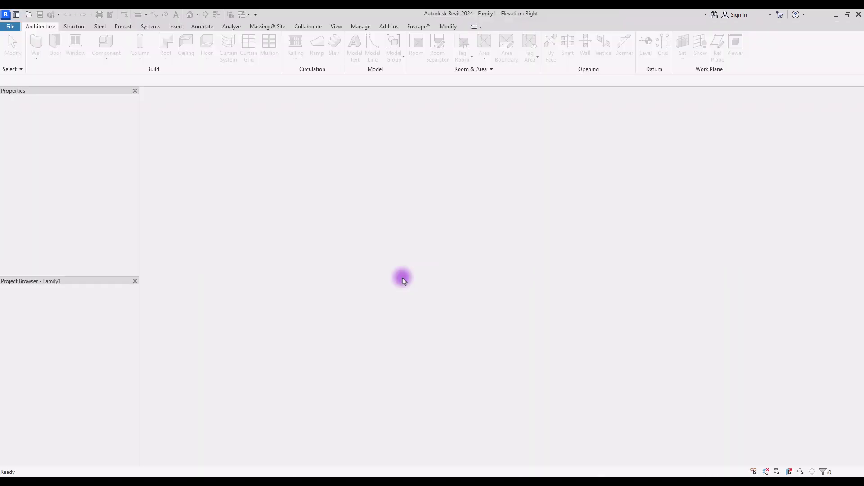
Set the family's length units to Meters with a chosen rounding precision, using UN
key(u)
key(n)
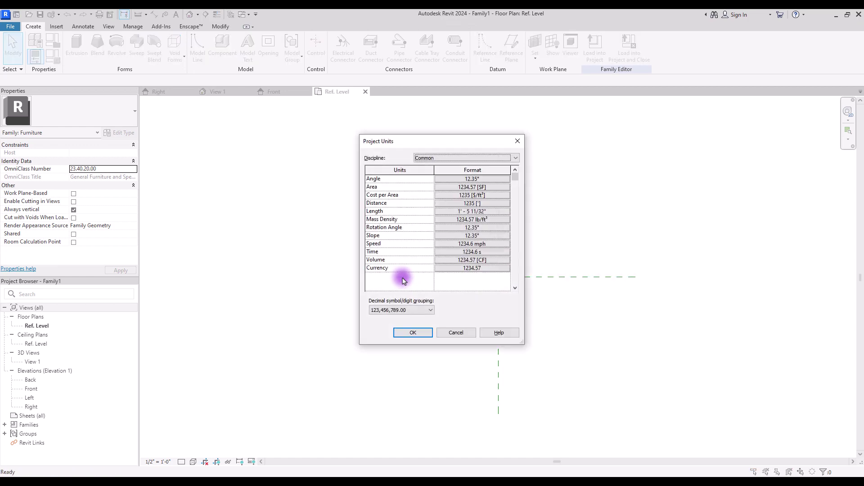
click(449, 211)
click(439, 195)
click(429, 225)
click(401, 218)
click(390, 249)
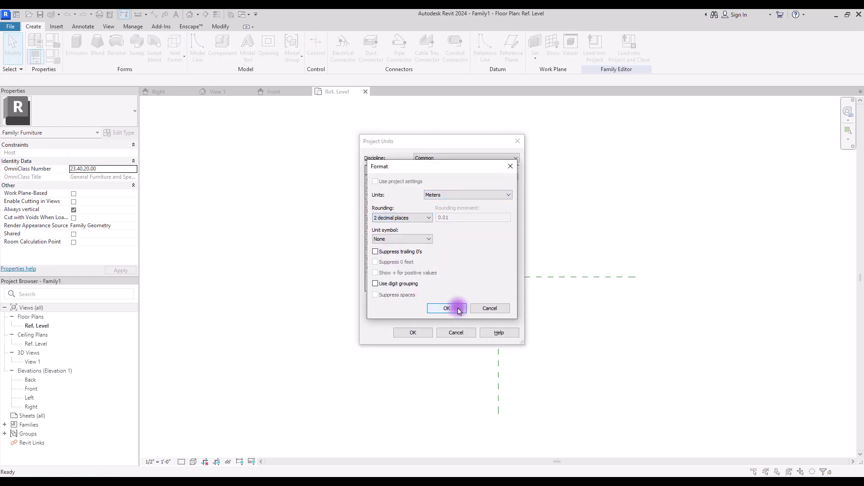
click(448, 308)
click(413, 332)
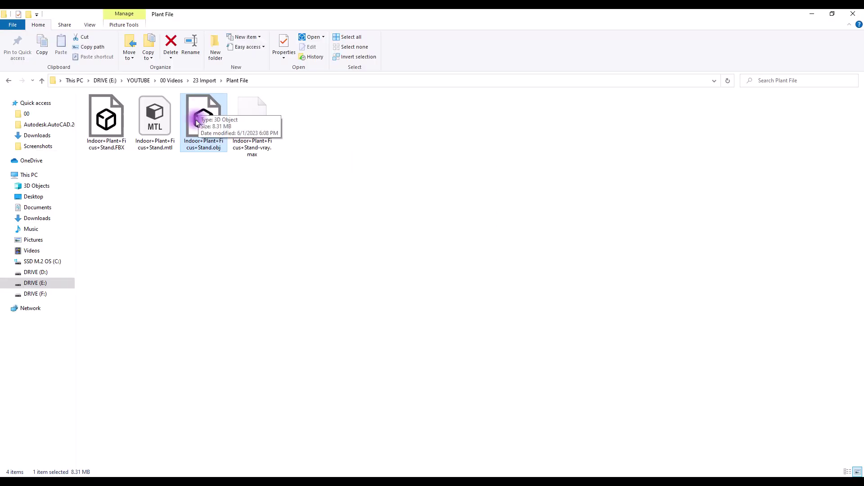
Import Indoor+Plant+Ficus+Stand.obj into the family with file units set to meter
drag(206, 134, 421, 243)
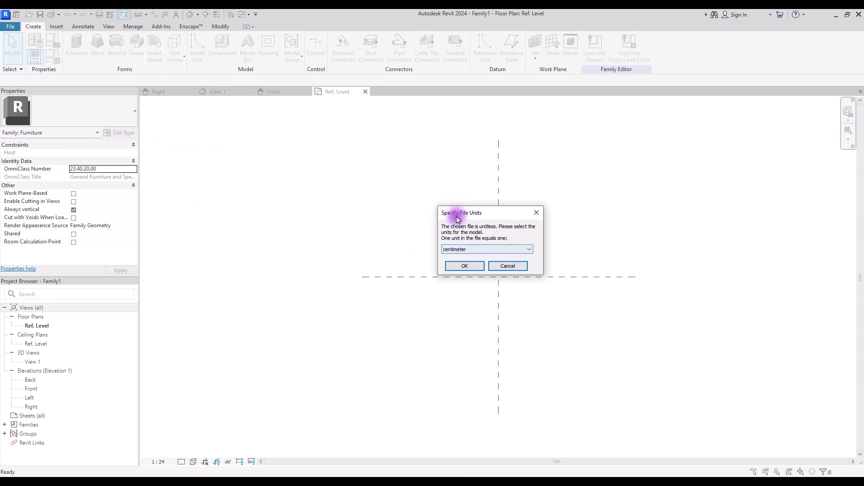
click(470, 249)
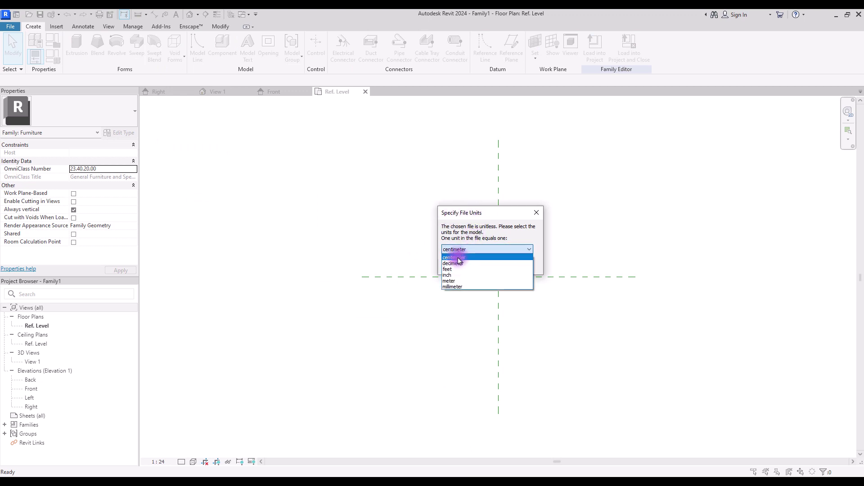
click(461, 281)
click(467, 266)
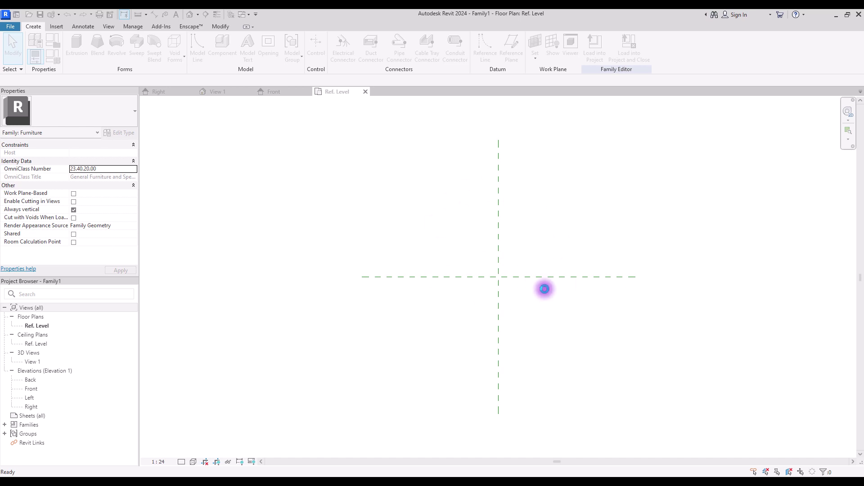
Zoom out in the Ref. Level plan until the whole ficus plant and stand show
scroll(440, 262, down, 4)
scroll(441, 264, down, 5)
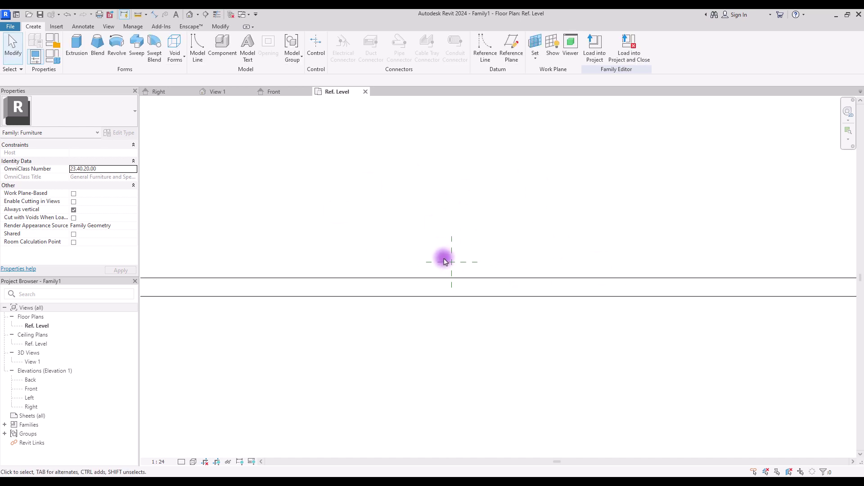
scroll(452, 234, down, 4)
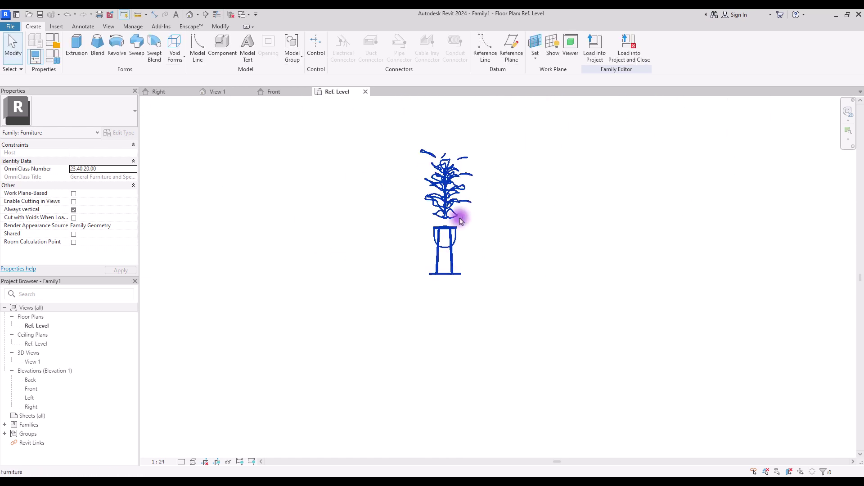
scroll(444, 193, up, 4)
scroll(409, 170, down, 2)
scroll(506, 285, up, 1)
scroll(506, 285, down, 1)
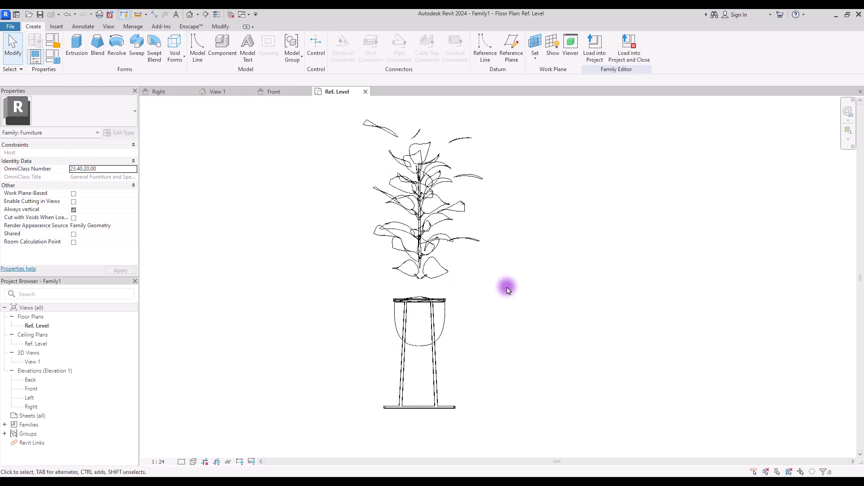
scroll(590, 276, up, 1)
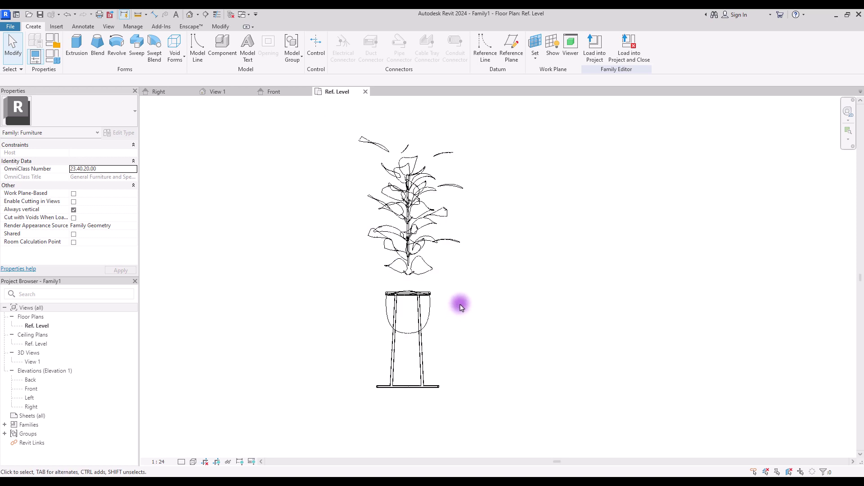
Switch to the Right elevation and select the imported plant and stand
click(164, 91)
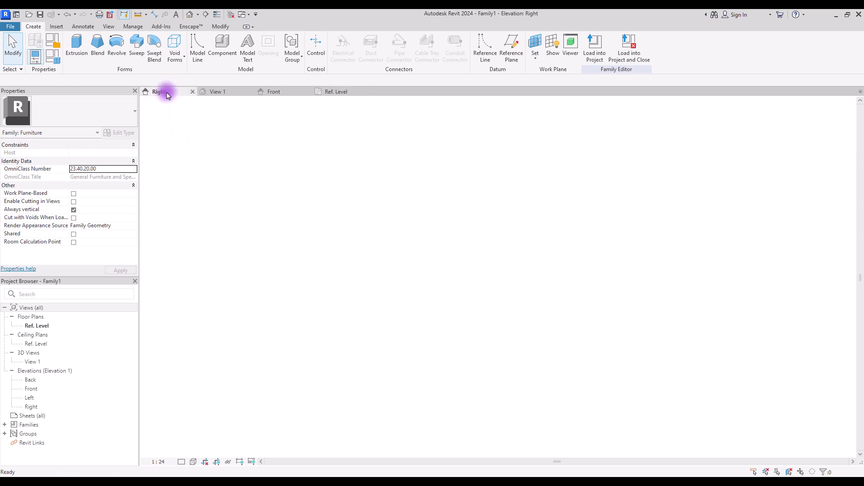
scroll(463, 293, down, 1)
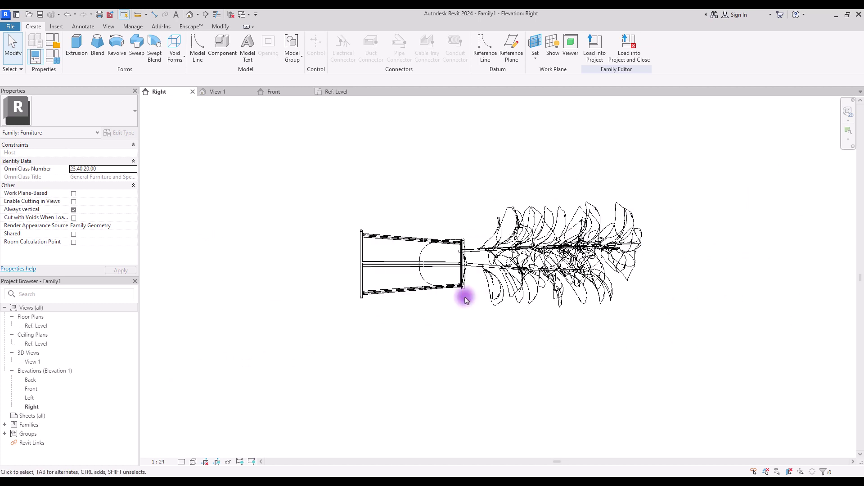
click(359, 185)
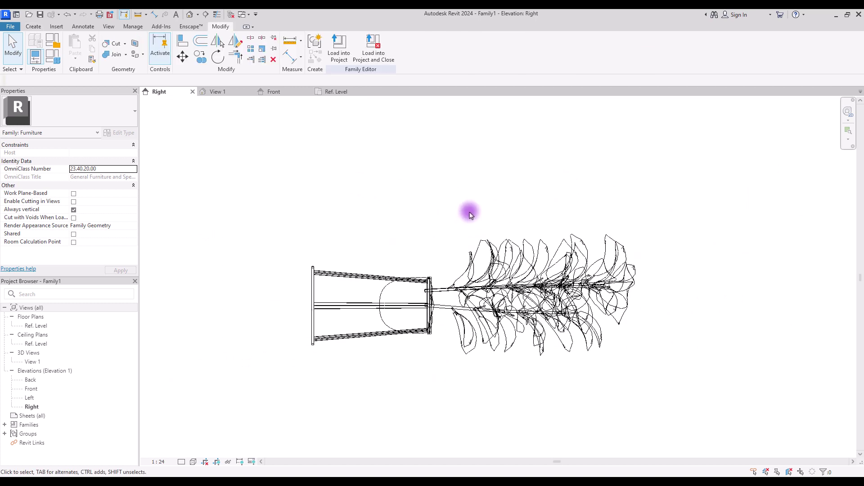
click(419, 278)
Rotate the plant and stand 90° so they stand upright
click(218, 57)
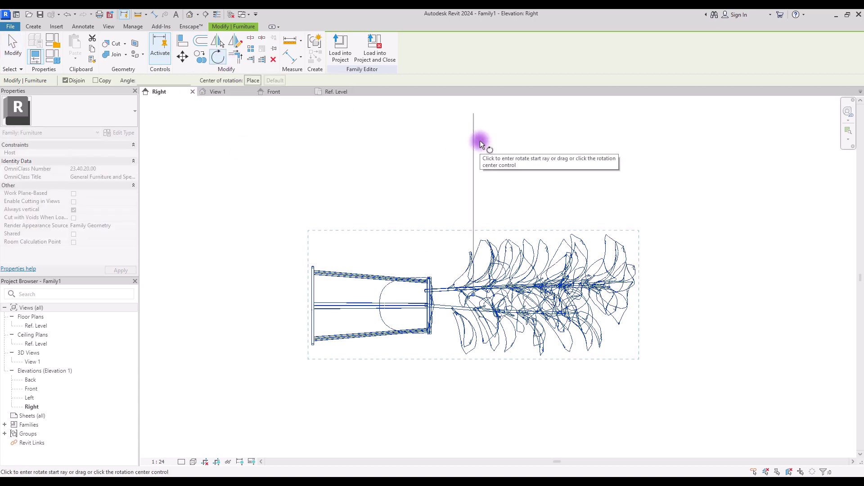
click(474, 185)
text(90)
key(Return)
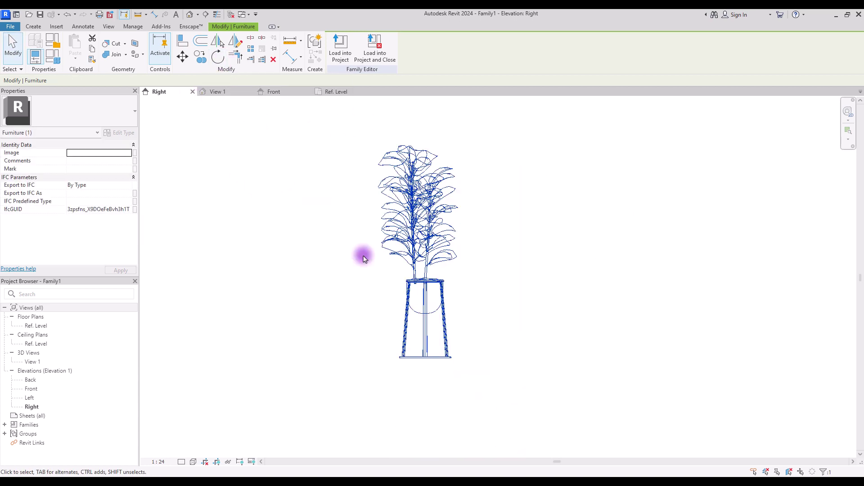
click(364, 258)
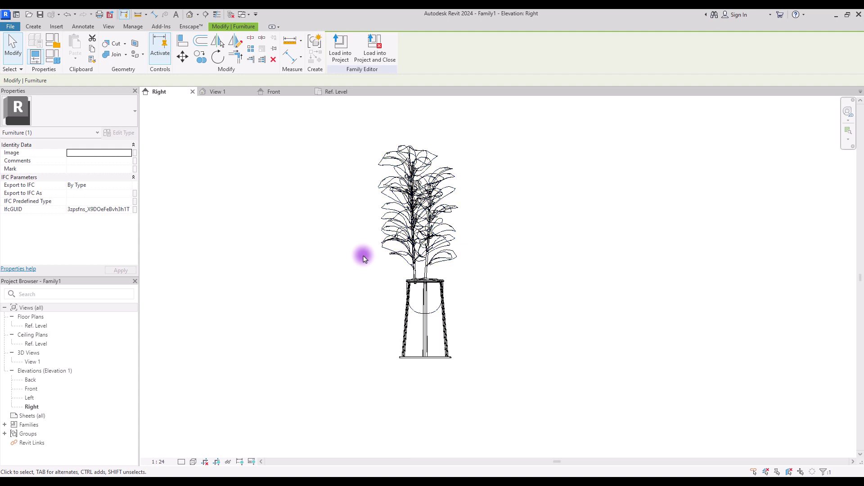
click(438, 249)
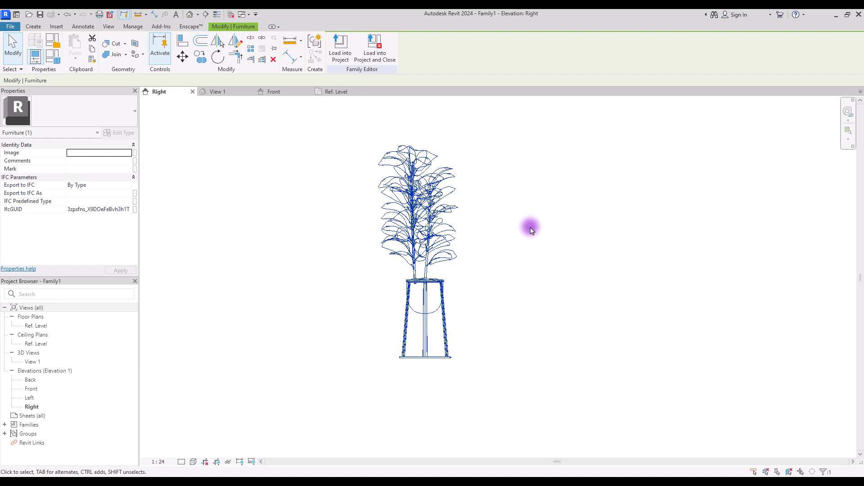
Deselect the plant and open Visibility/Graphic Overrides for the Right elevation with VG
key(Escape)
click(193, 462)
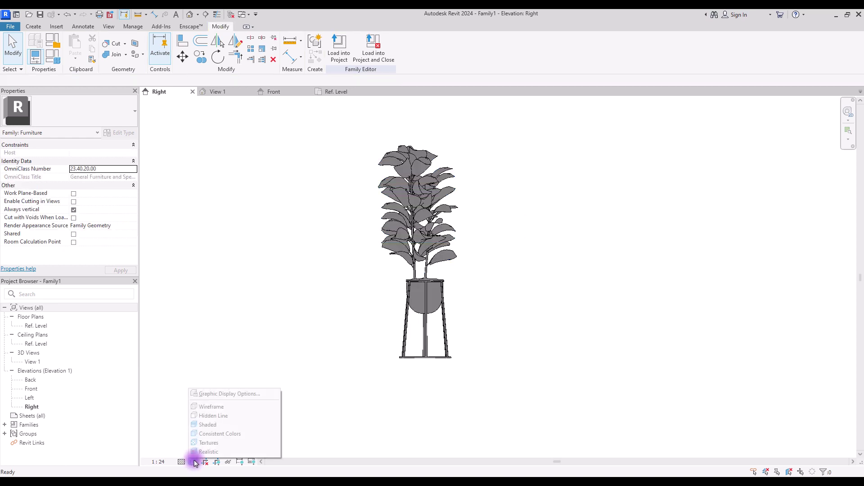
click(295, 365)
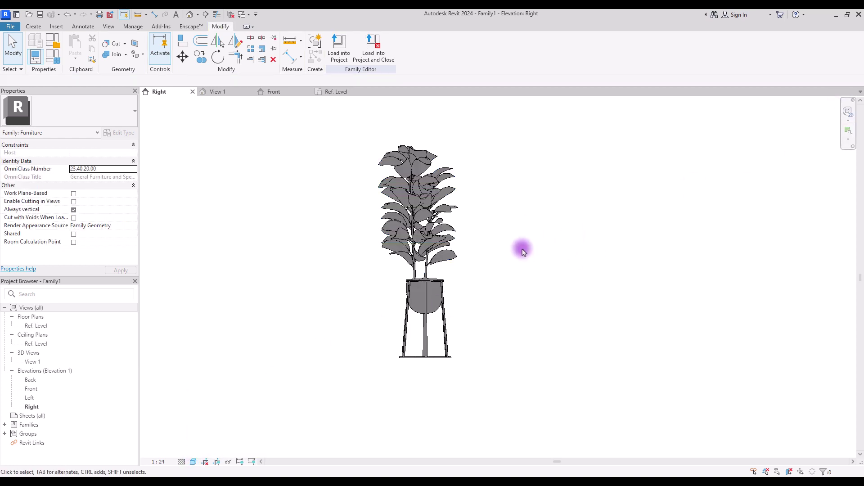
scroll(457, 229, up, 2)
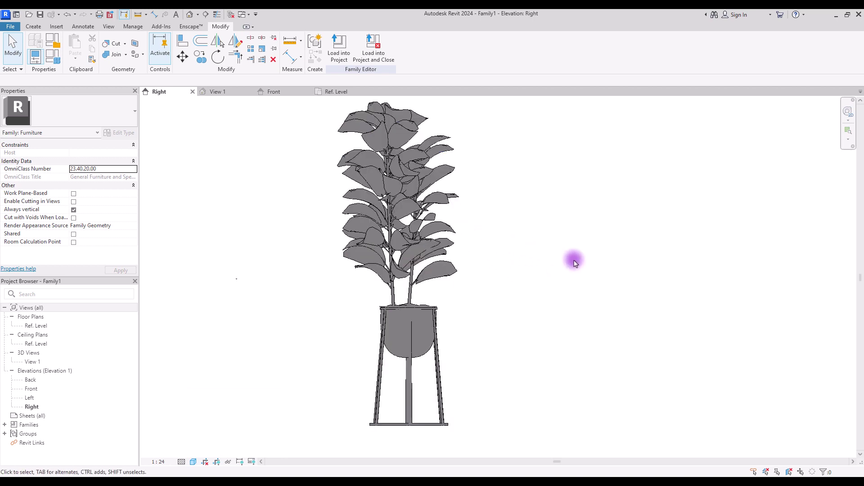
scroll(574, 264, down, 1)
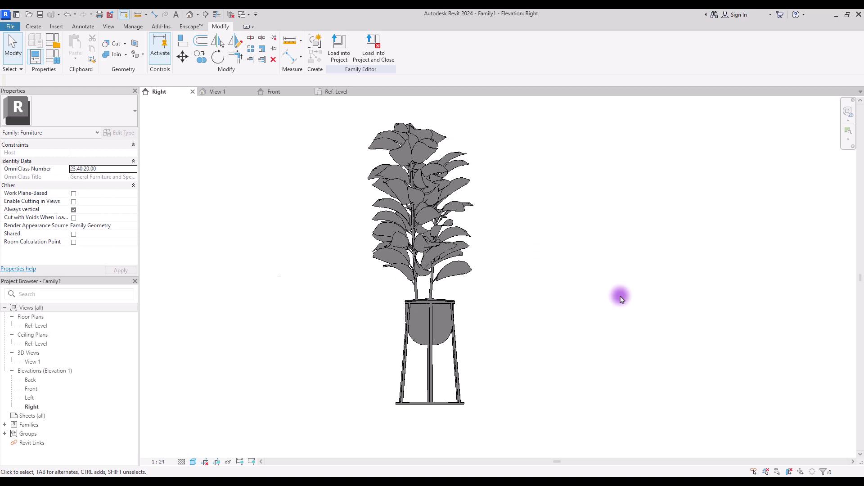
key(v)
key(v)
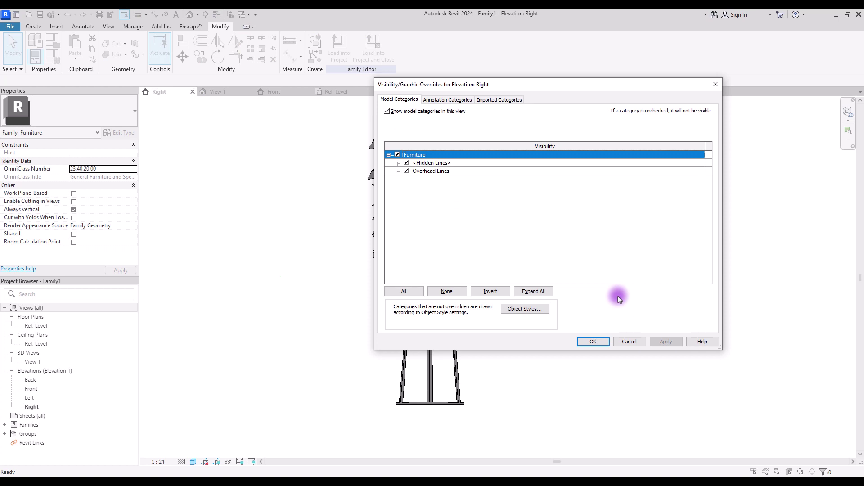
Review the Imported Categories tab and close the Visibility/Graphic Overrides dialog
click(500, 102)
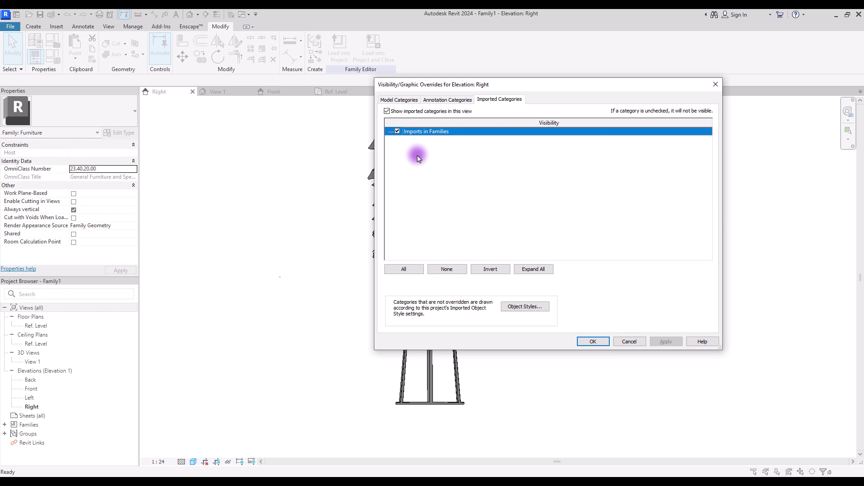
key(Return)
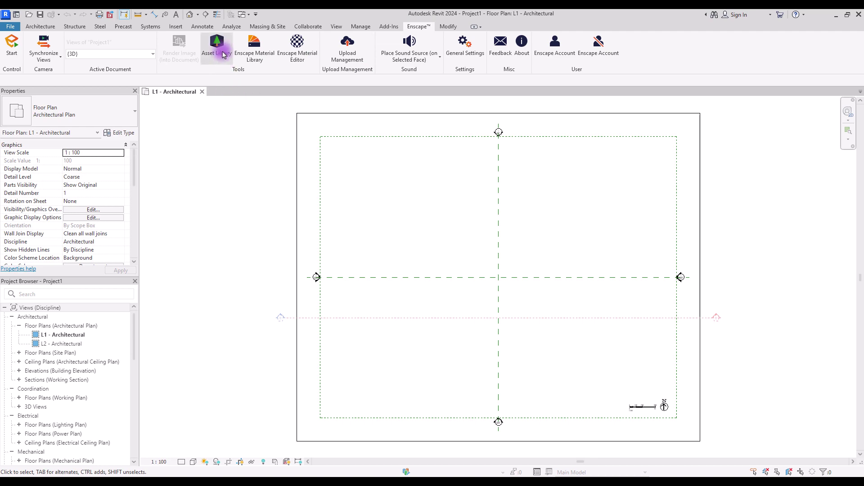
Open Enscape's Asset Library on its Custom Assets tab
click(217, 47)
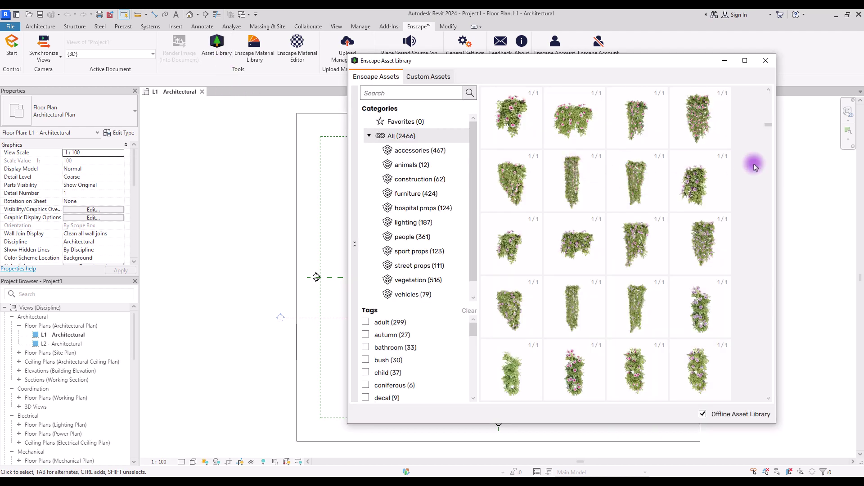
scroll(754, 164, up, 3)
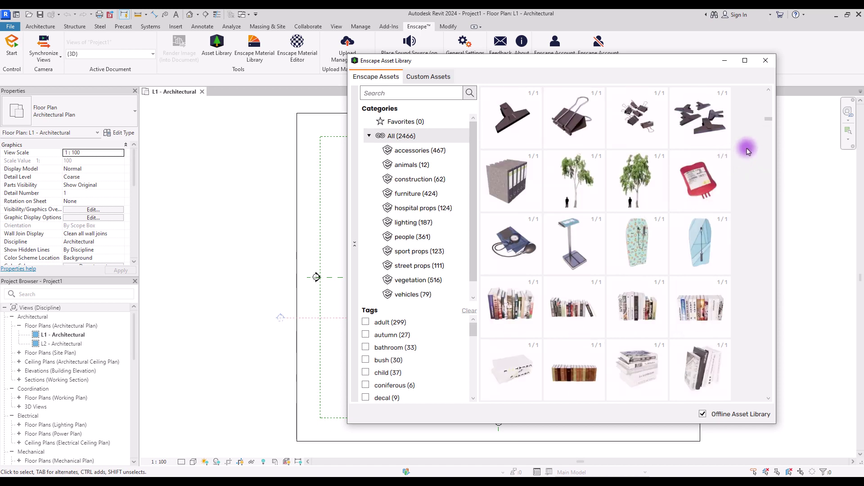
click(428, 76)
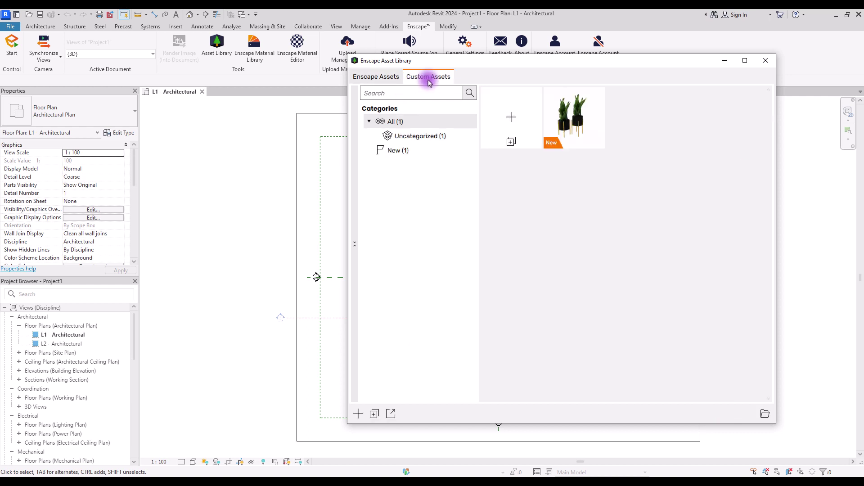
Create a new custom asset and reposition the Custom Asset Editor window
click(511, 122)
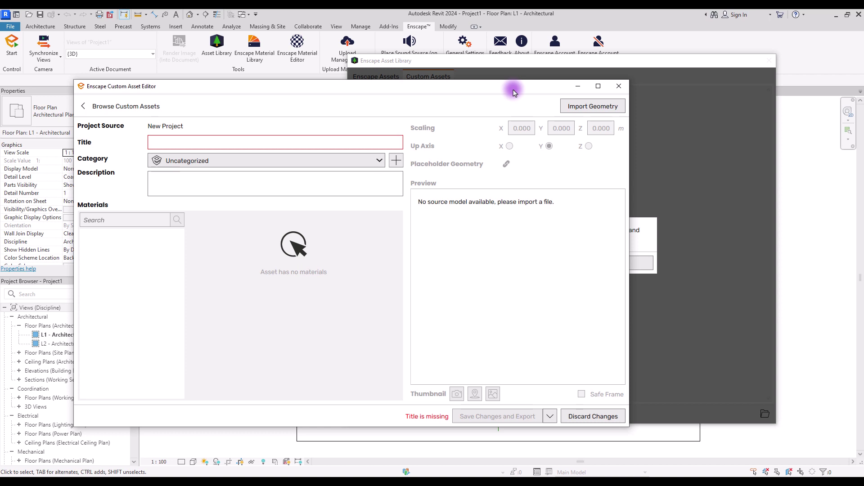
drag(514, 93, 527, 87)
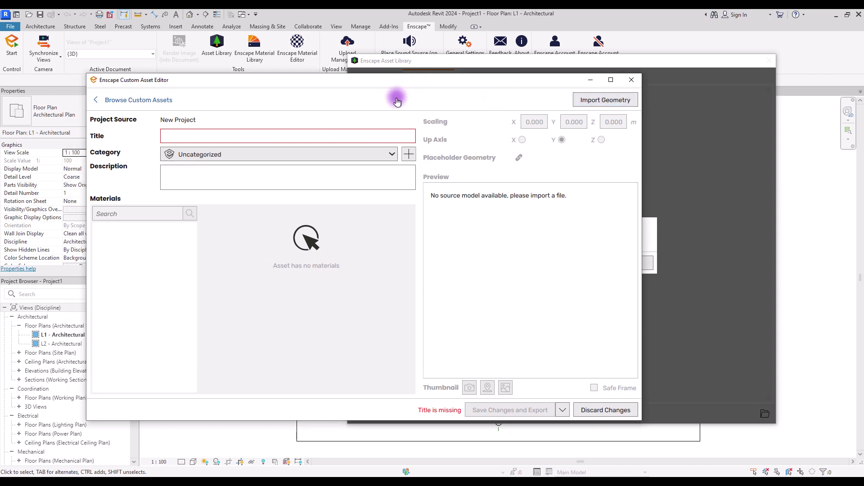
Import Indoor+Plant+Ficus+Stand.obj as the asset's geometry and inspect its preview
click(593, 106)
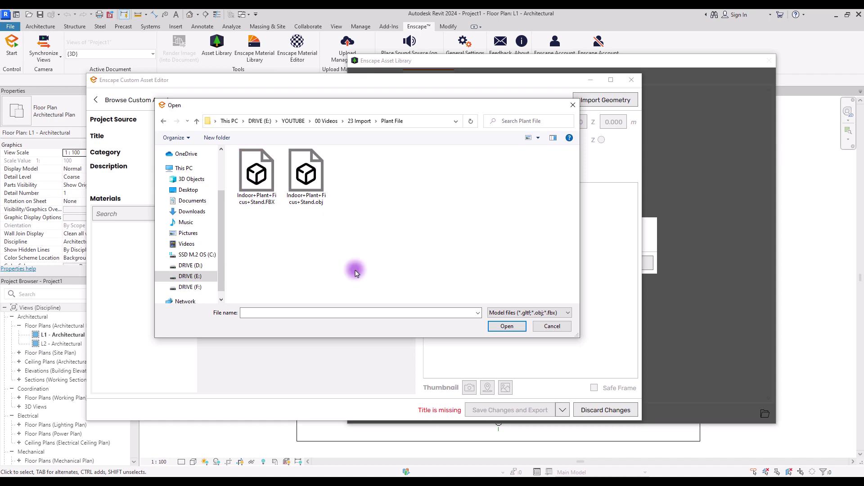
double_click(304, 170)
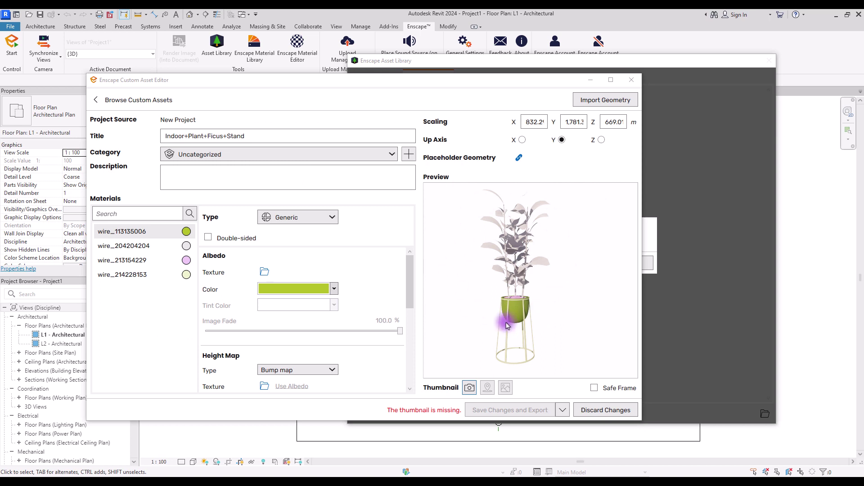
drag(527, 293, 523, 290)
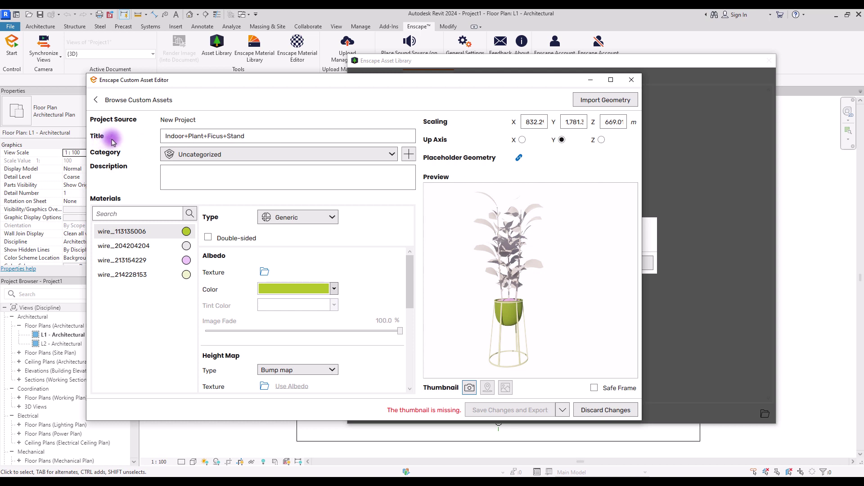
drag(250, 136, 177, 134)
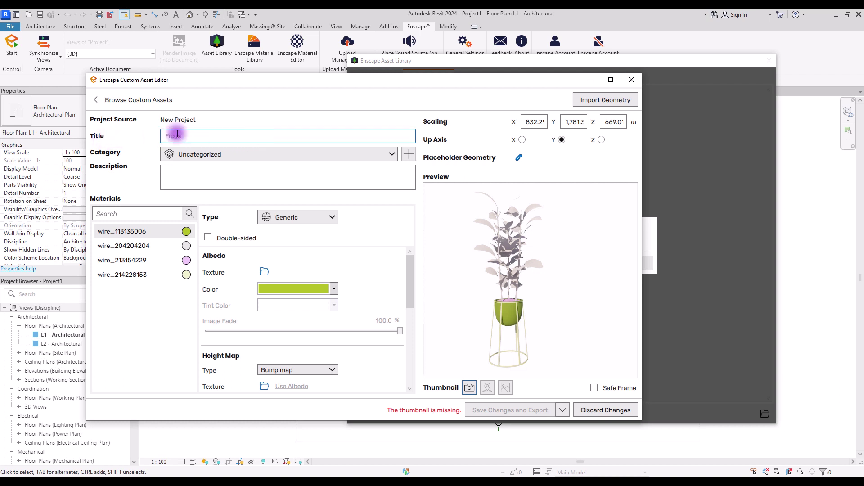
Title the asset Ficus and add a plant-icon category named Custom Category
click(110, 153)
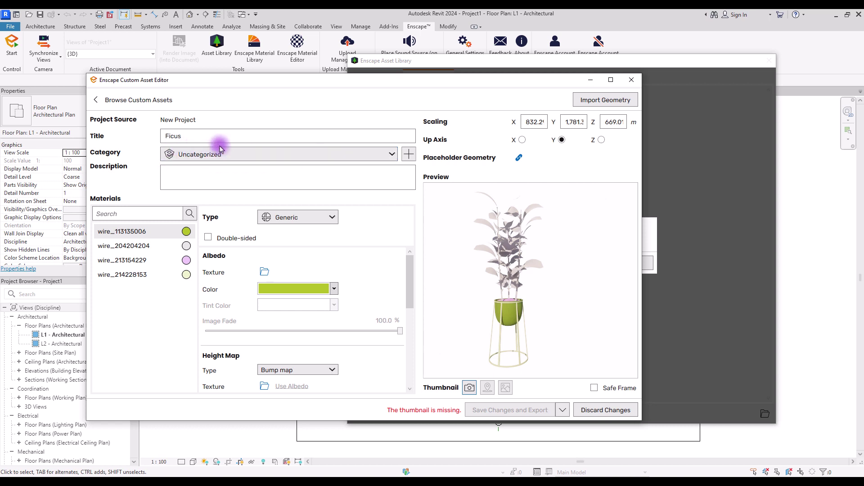
click(409, 155)
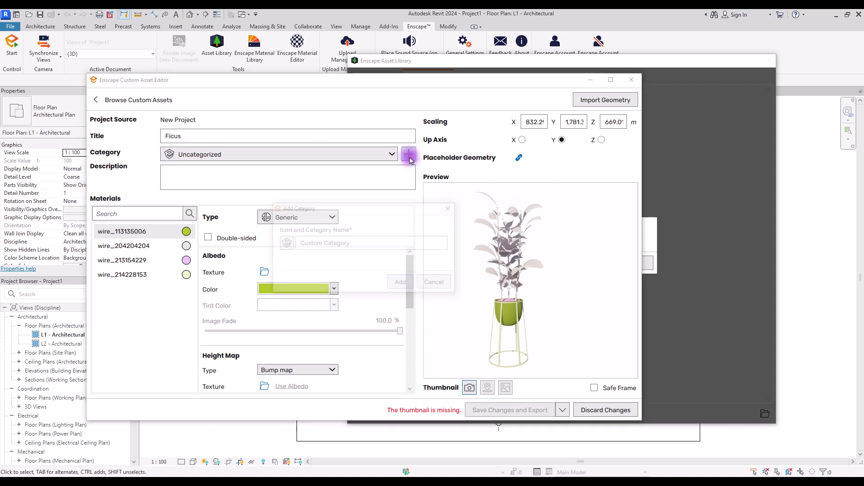
click(284, 244)
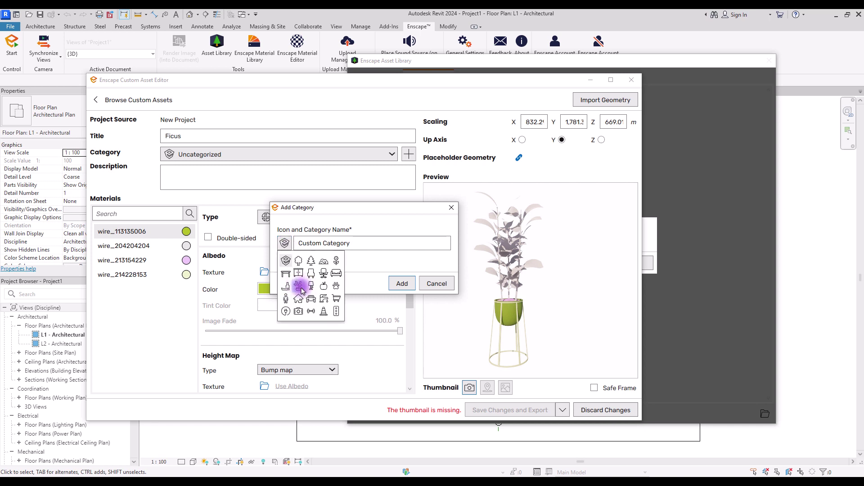
click(300, 288)
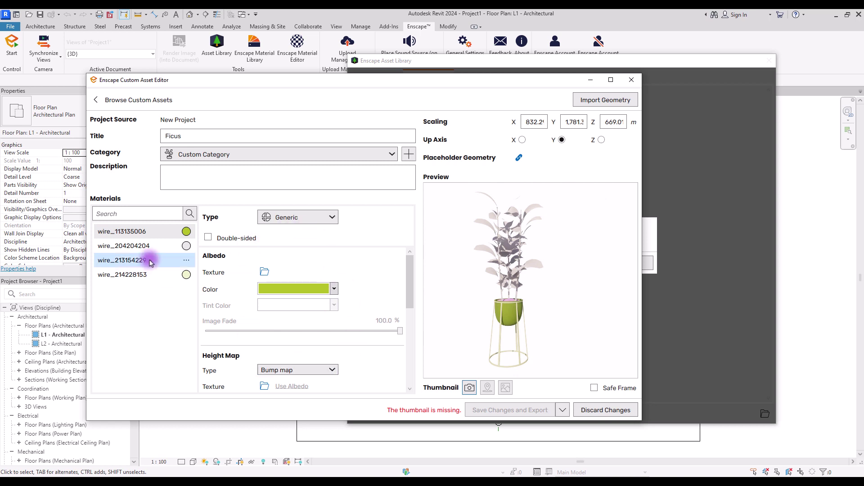
Give the material a dark grey Albedo colour, leaving the texture and height map options unchanged
click(297, 288)
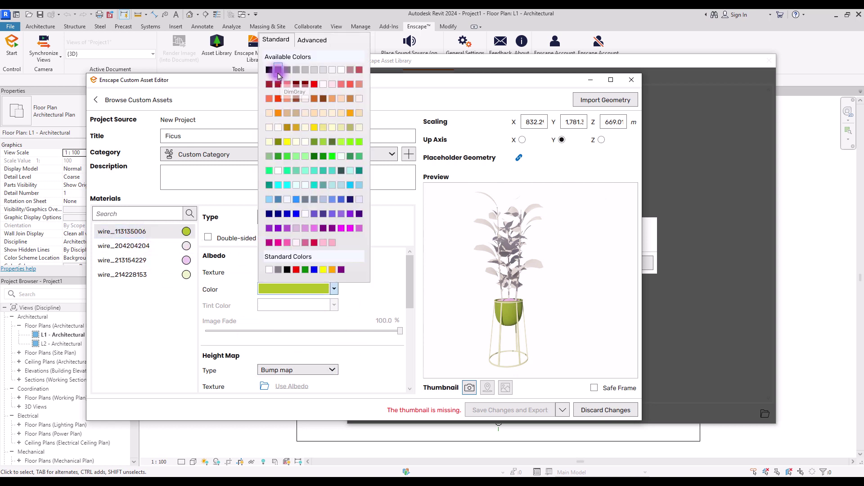
click(278, 70)
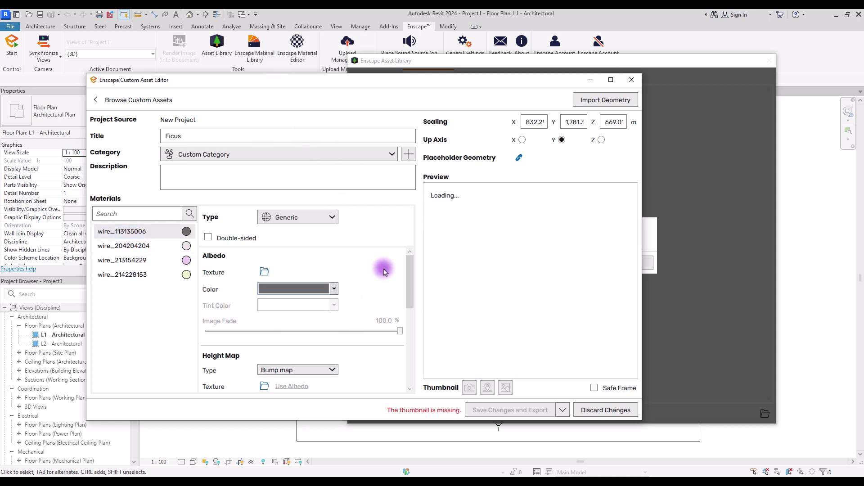
drag(407, 270, 409, 265)
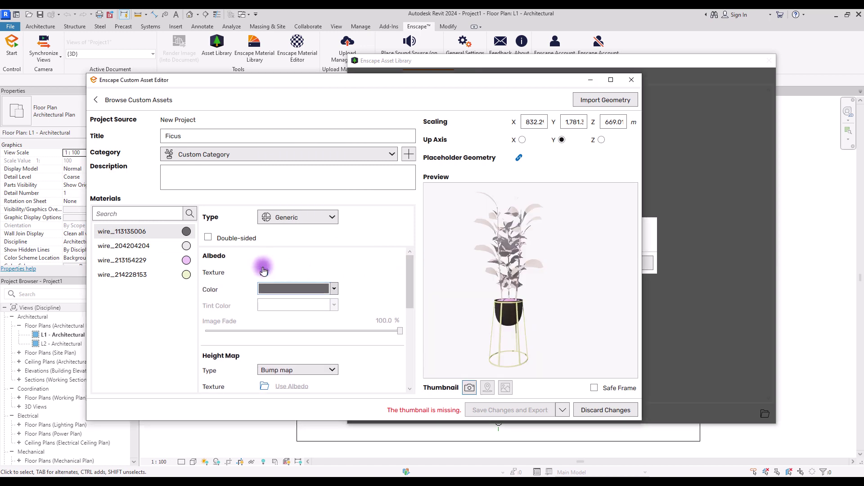
click(263, 270)
key(Escape)
scroll(323, 261, down, 3)
click(323, 271)
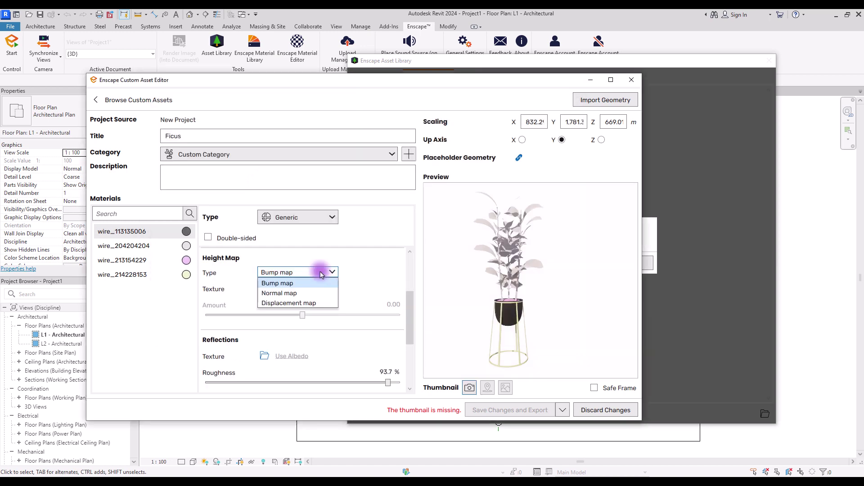
click(328, 271)
click(302, 272)
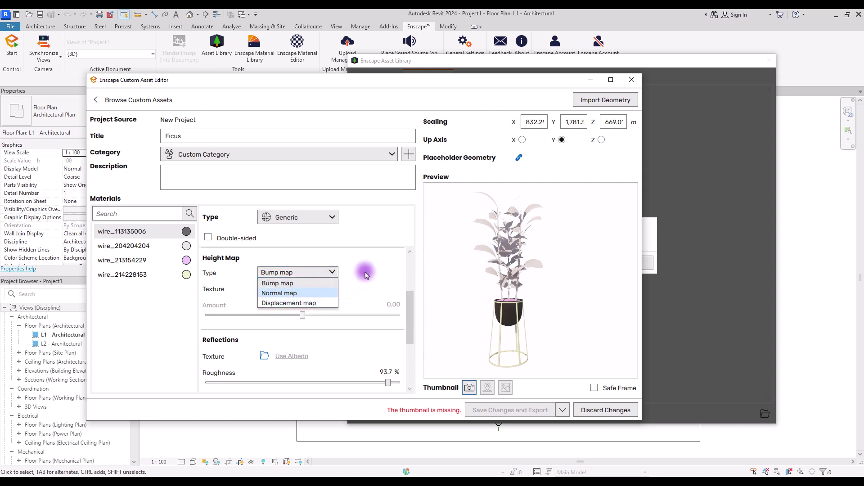
scroll(365, 275, down, 2)
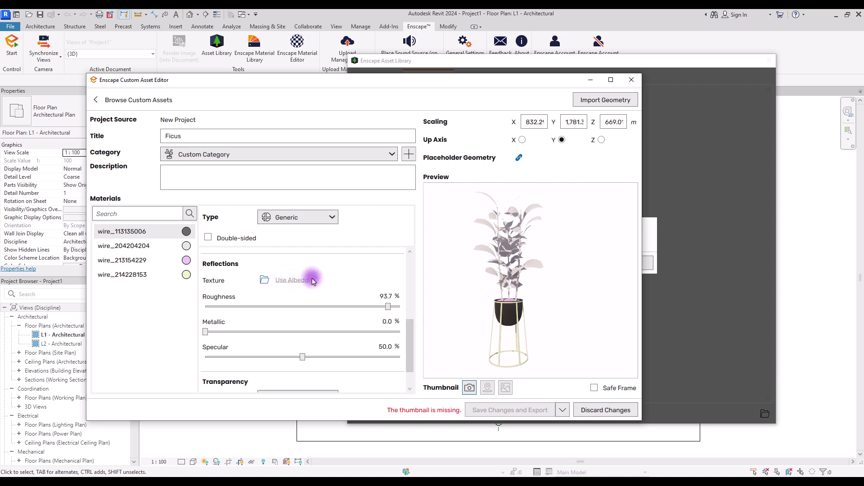
Set wire_113135006 to 71.1% metallic, 62.3% roughness and 77.7% specular
drag(206, 332, 339, 331)
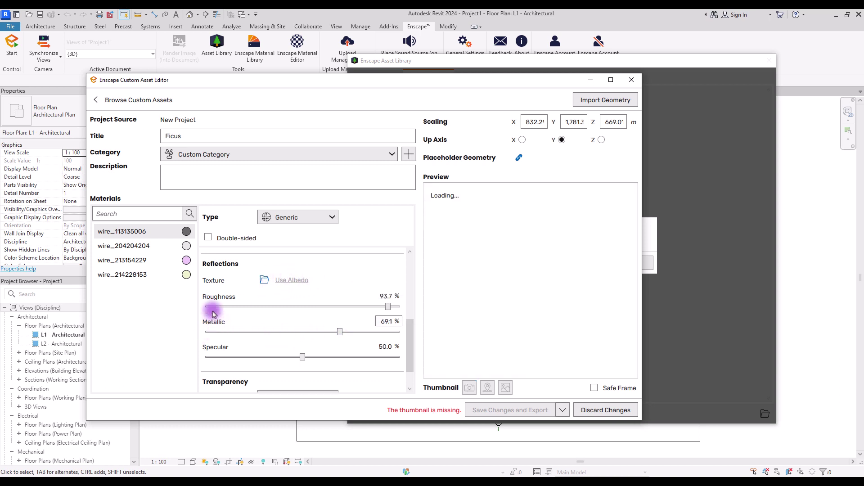
mouse_move(223, 351)
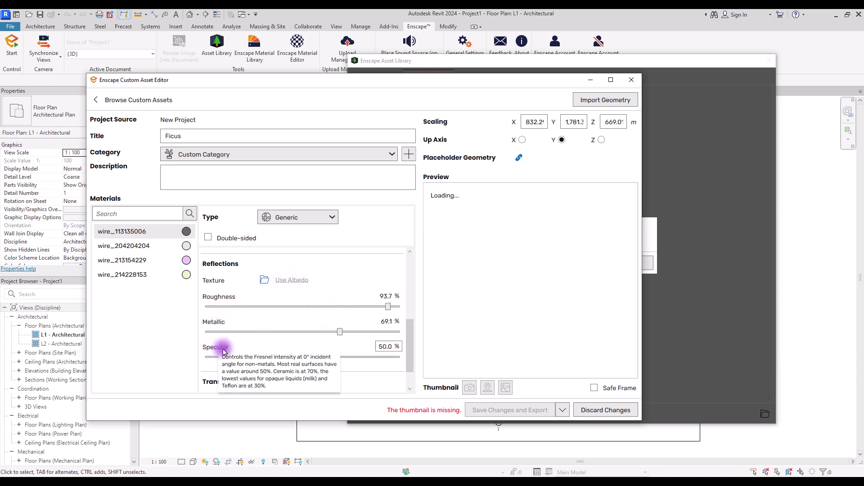
drag(388, 306, 327, 307)
scroll(364, 369, down, 1)
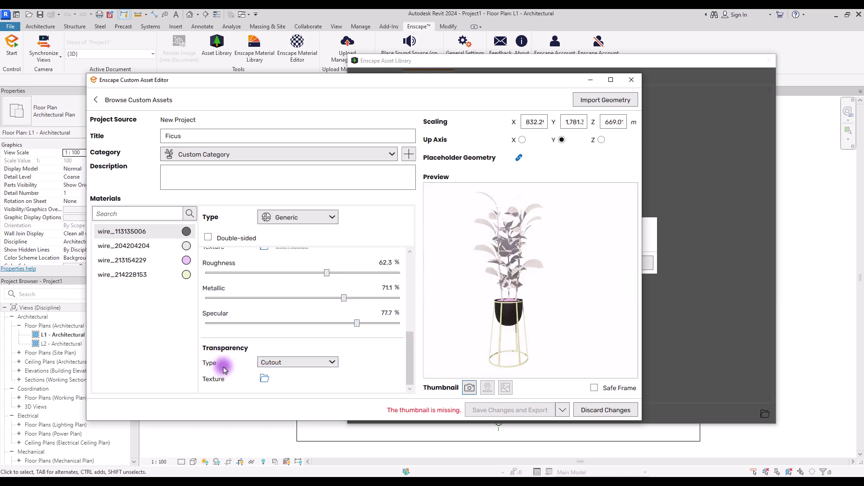
mouse_move(225, 369)
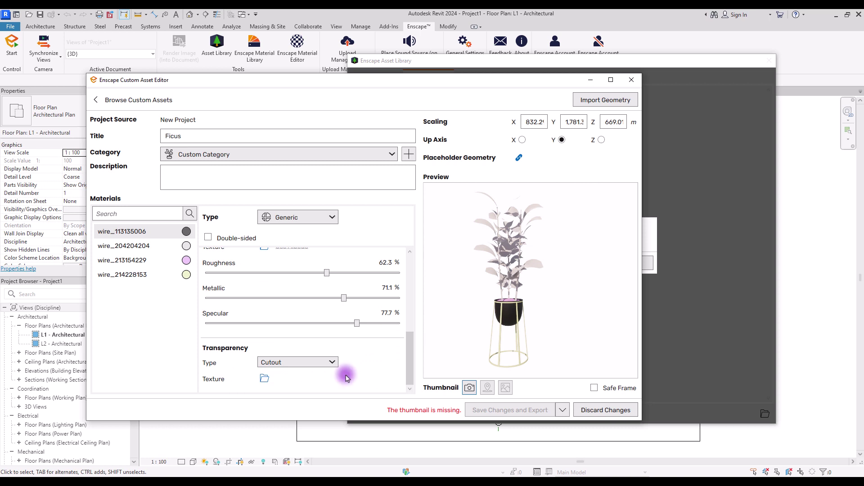
drag(410, 360, 432, 247)
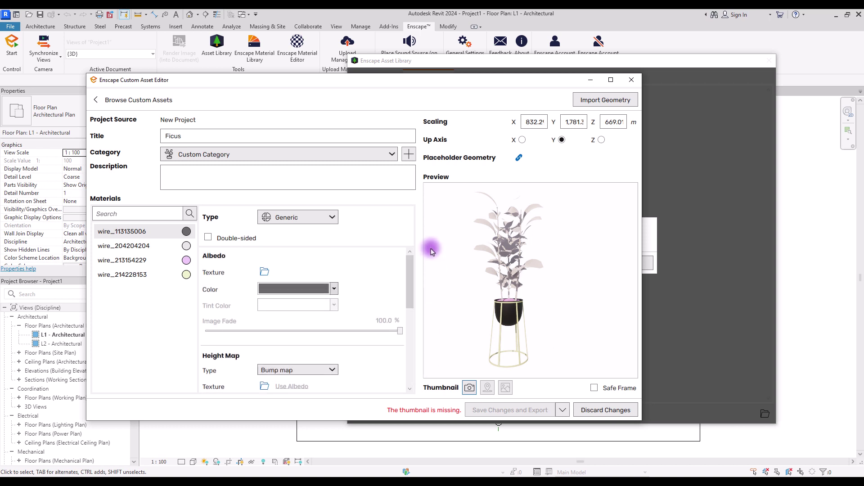
Make wire_204204204 double-sided with a grey-green #9FA88C Albedo colour
click(328, 218)
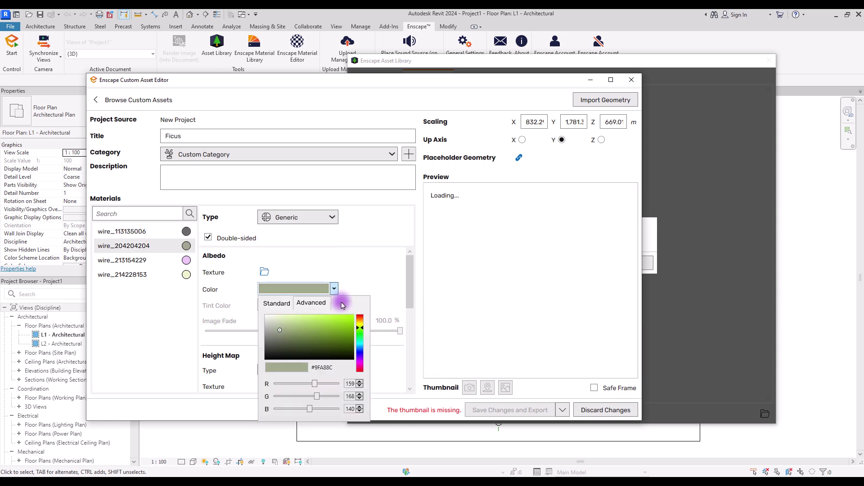
click(371, 282)
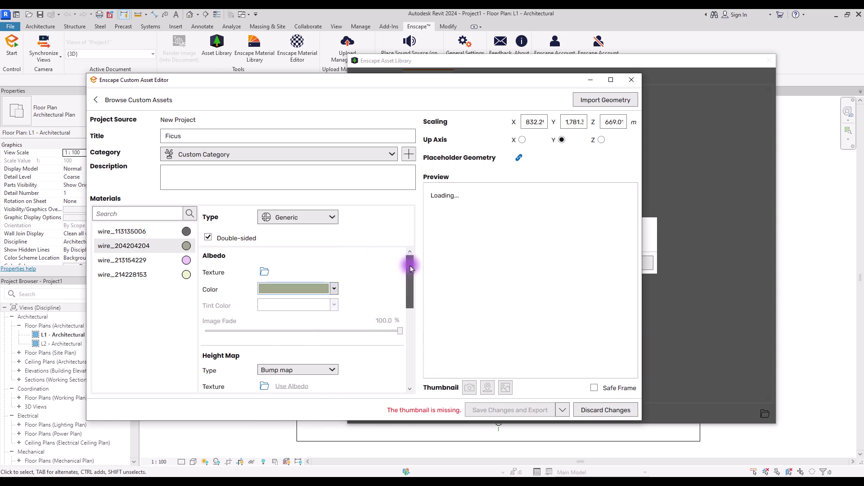
mouse_move(408, 271)
mouse_down()
mouse_move(408, 306)
mouse_move(411, 268)
mouse_move(410, 278)
mouse_up()
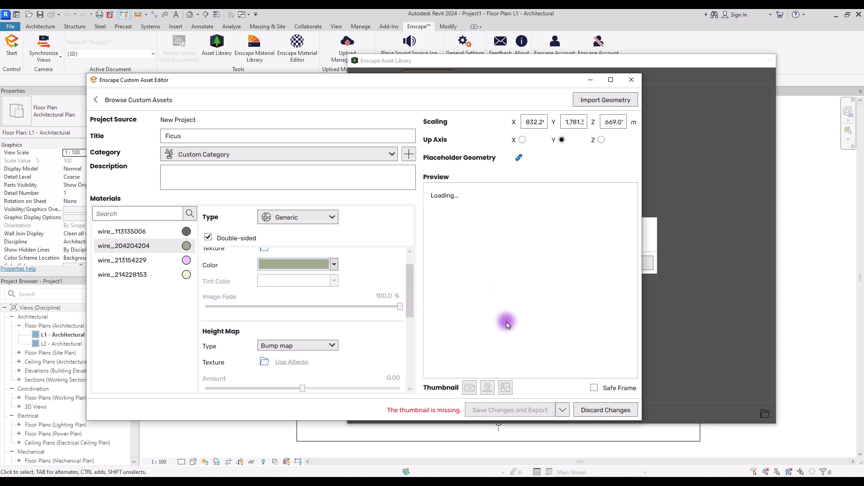
Move on to the stand's wire material and bring up its Albedo colour choices
key(Down)
key(Down)
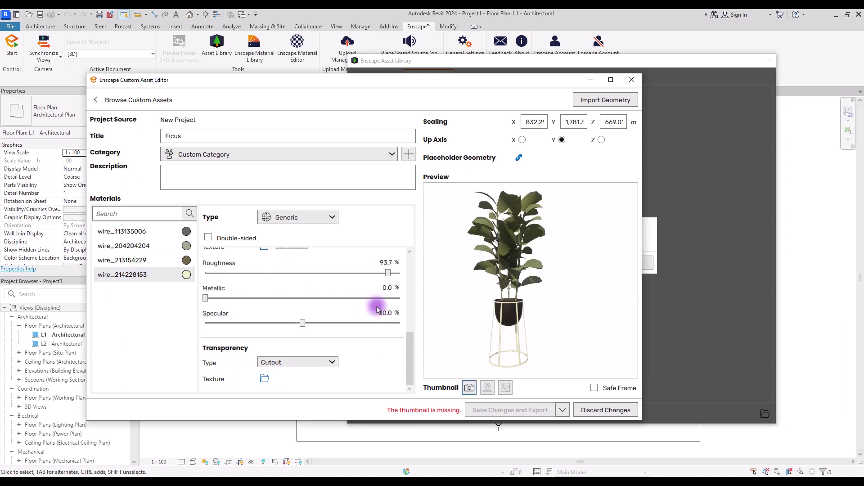
click(334, 288)
click(301, 326)
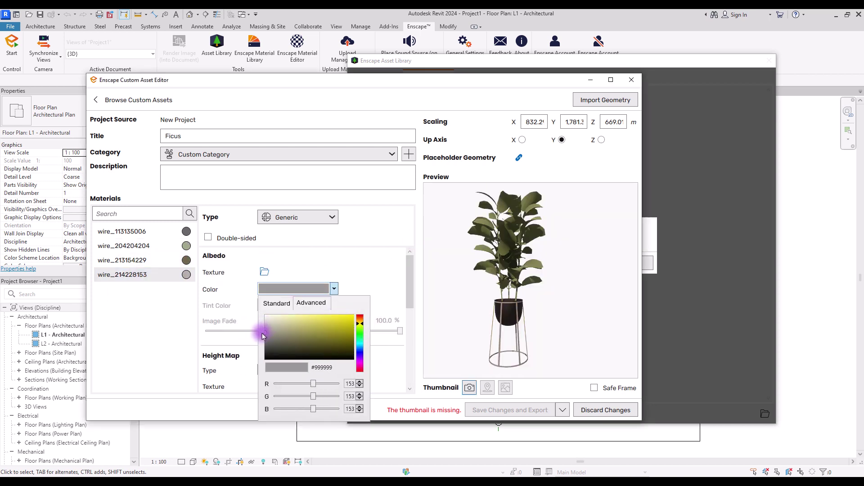
Give wire_214228153 a grey #999999 Albedo and 44.3% metallic
click(407, 266)
drag(407, 266, 410, 343)
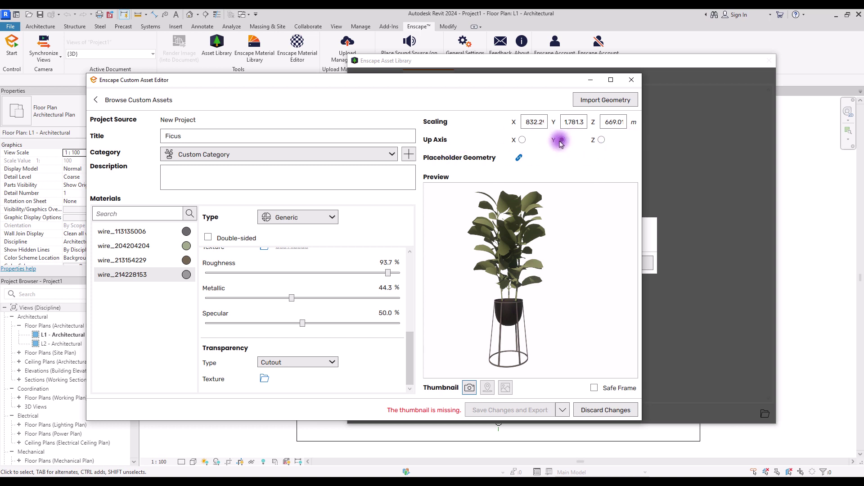
Set the Y scaling to 3,000 with X and Z following, then capture the preview thumbnail
drag(585, 122, 565, 125)
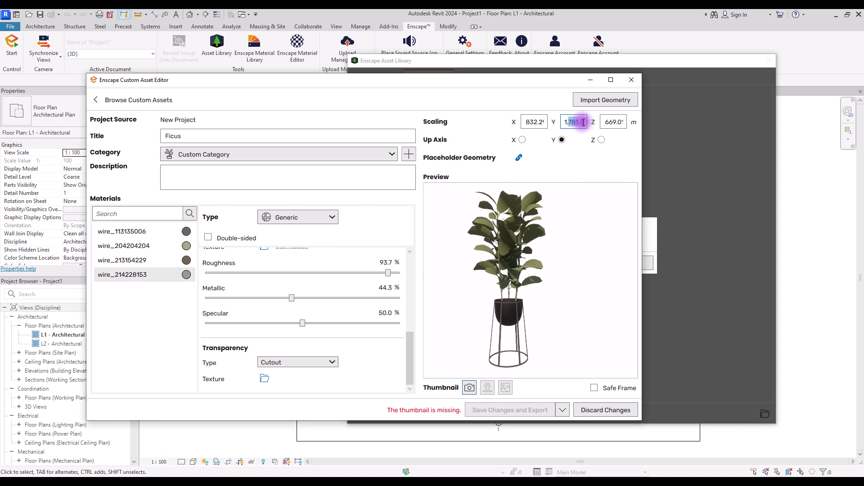
drag(583, 122, 542, 123)
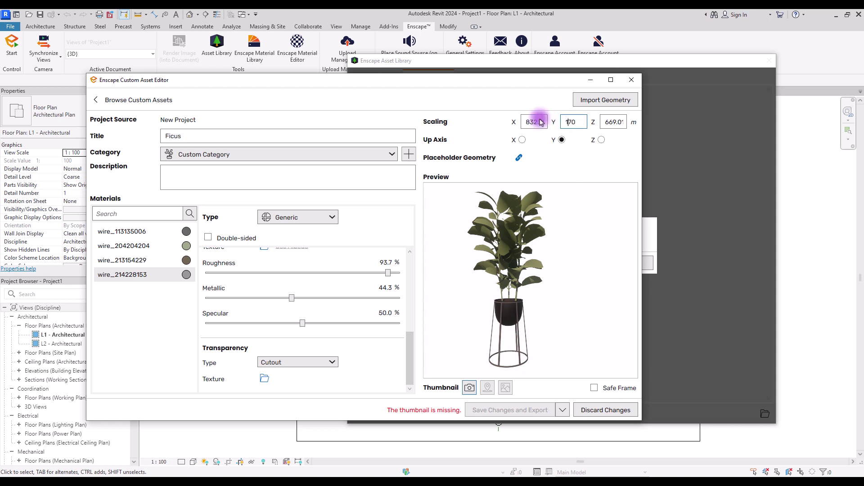
click(551, 270)
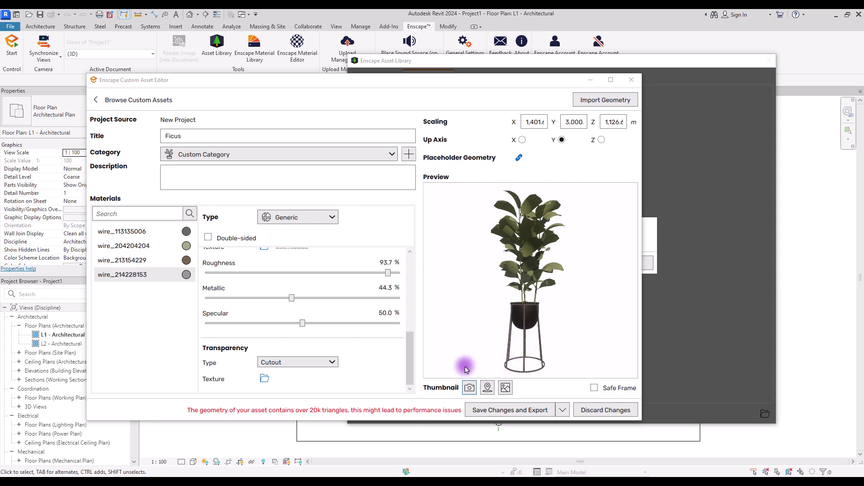
click(468, 387)
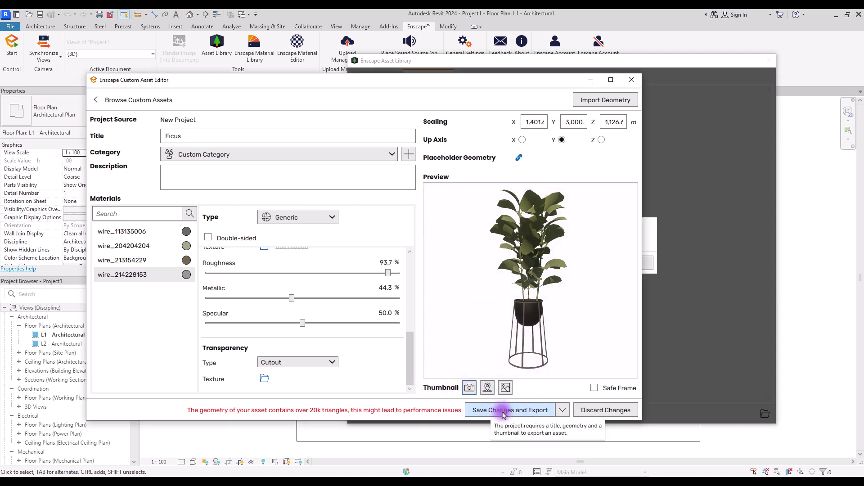
Save and export the Ficus asset, then close the Custom Asset Editor
click(531, 413)
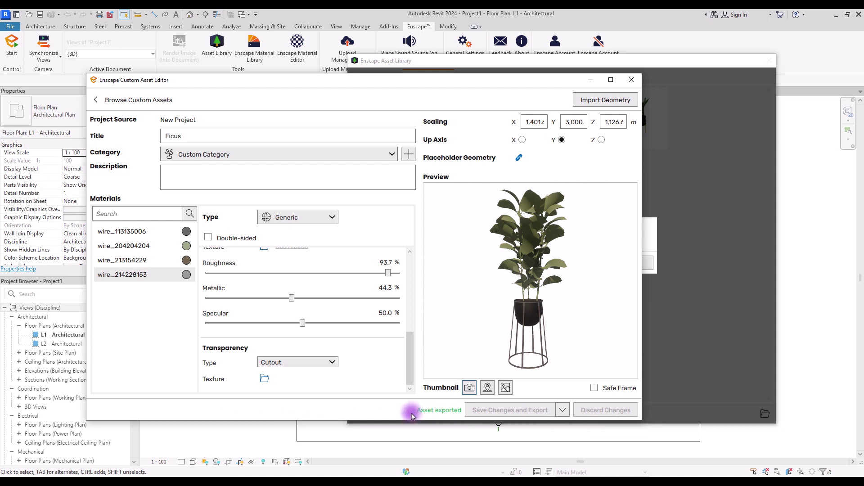
click(633, 80)
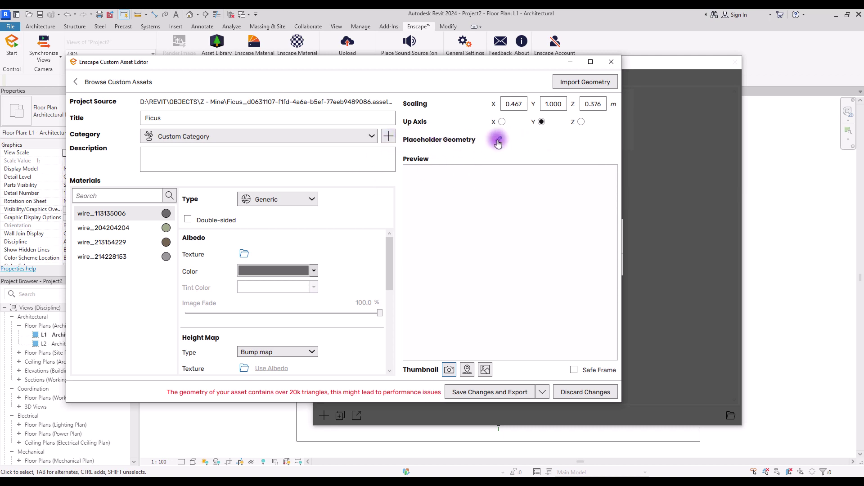
Load Indoor+Plant+Ficus+Stand.FBX as the Ficus asset's placeholder geometry
click(499, 140)
click(172, 145)
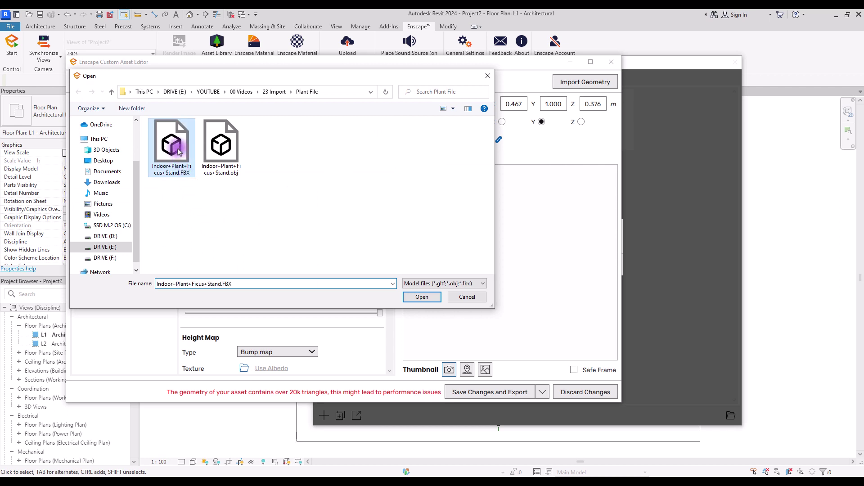
click(412, 296)
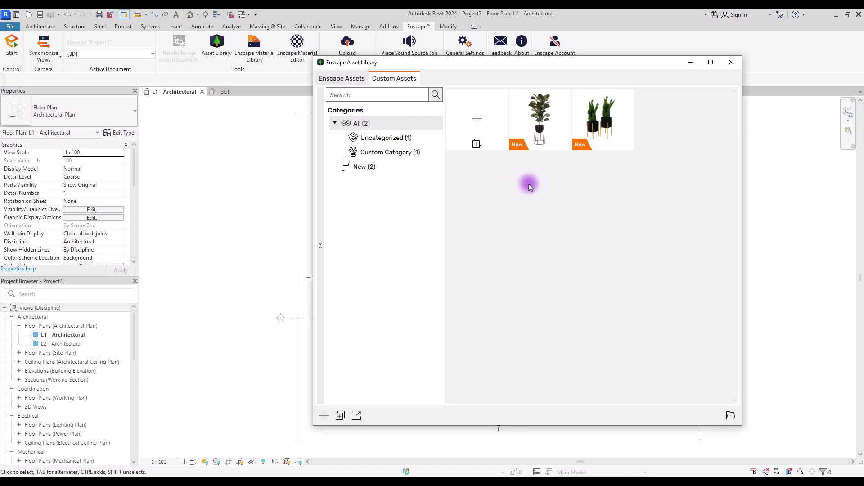
Place the Ficus from the Asset Library in the L1 floor plan and select it
click(539, 120)
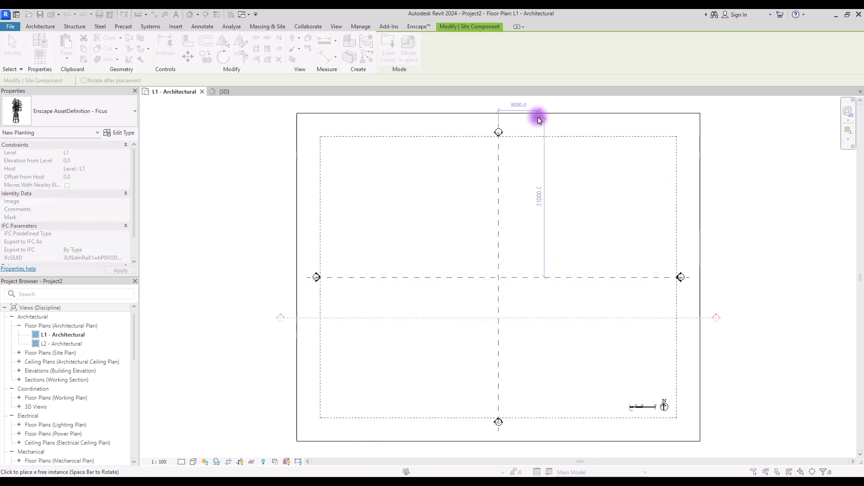
click(470, 273)
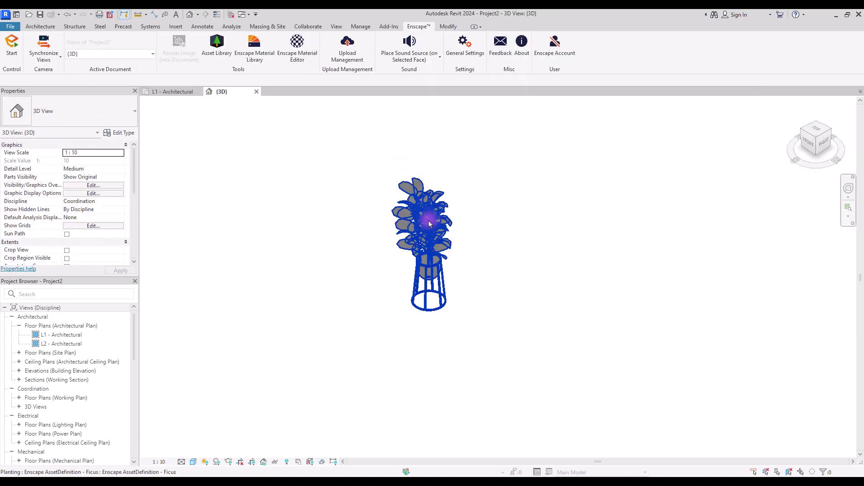
scroll(429, 224, up, 4)
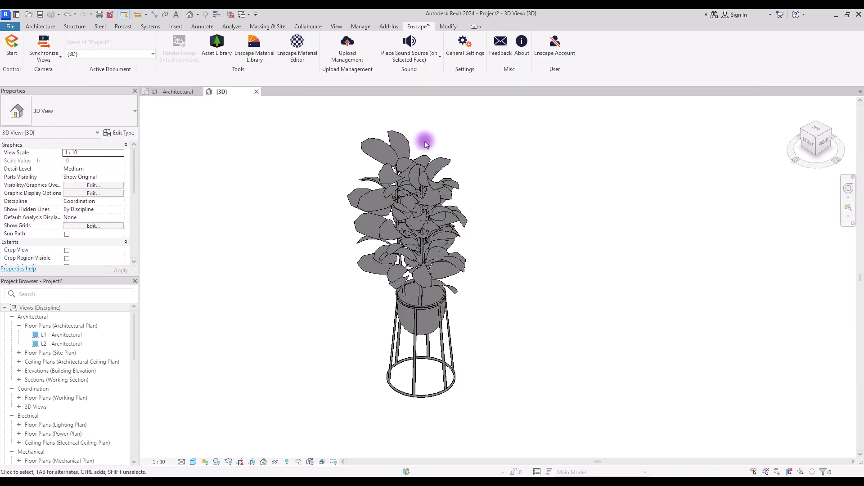
click(426, 325)
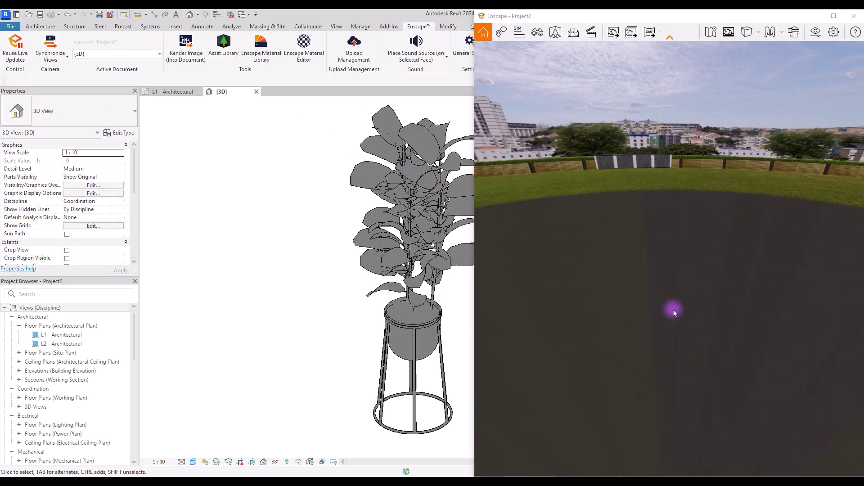
Switch Enscape's sky to a white background and orbit in close on the rendered Ficus
click(815, 32)
click(645, 107)
click(564, 130)
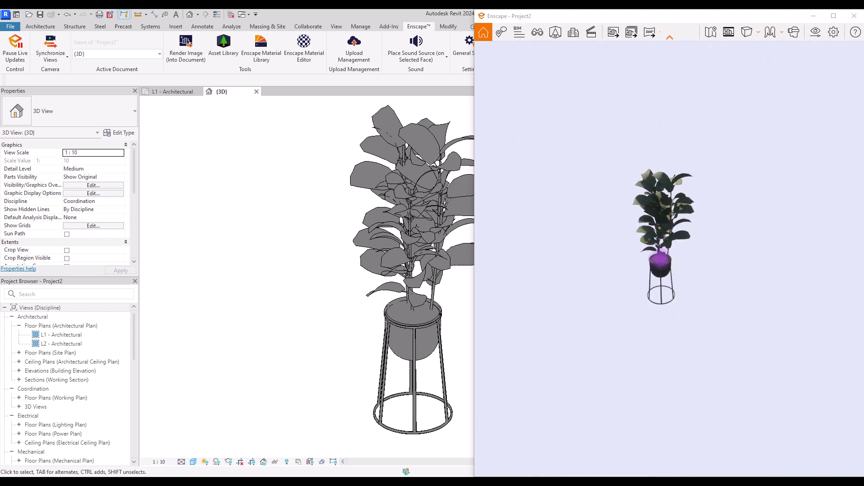
drag(661, 264, 669, 196)
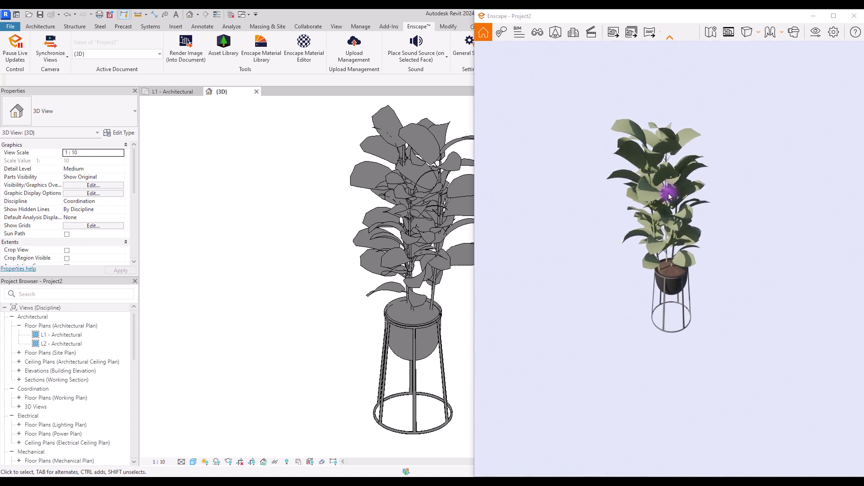